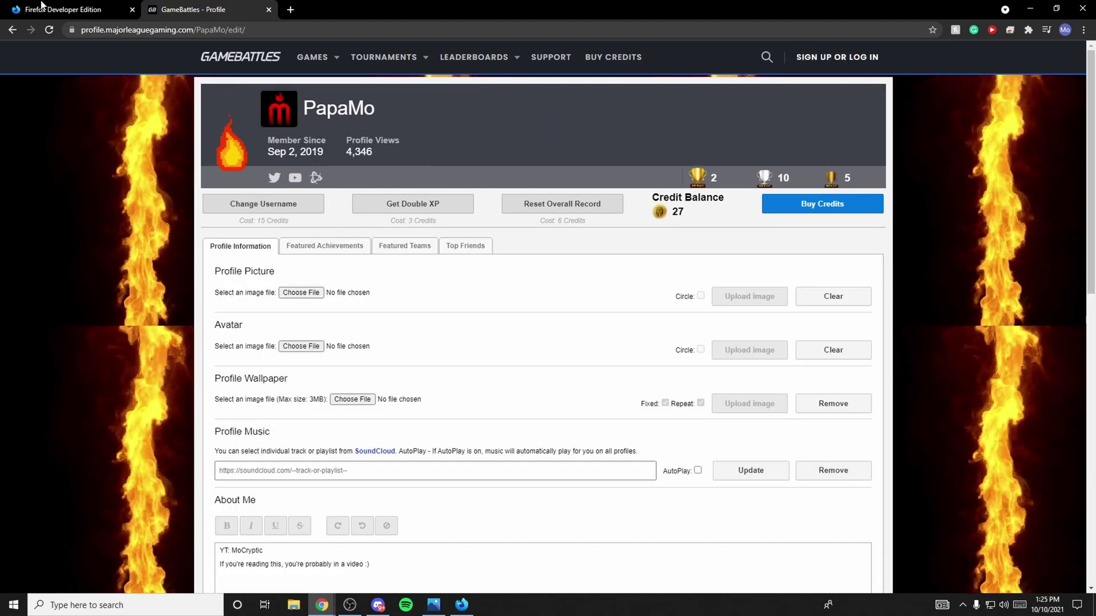
Bring the Firefox Developer Edition window with the GameBattles profile to the front
left_click(42, 6)
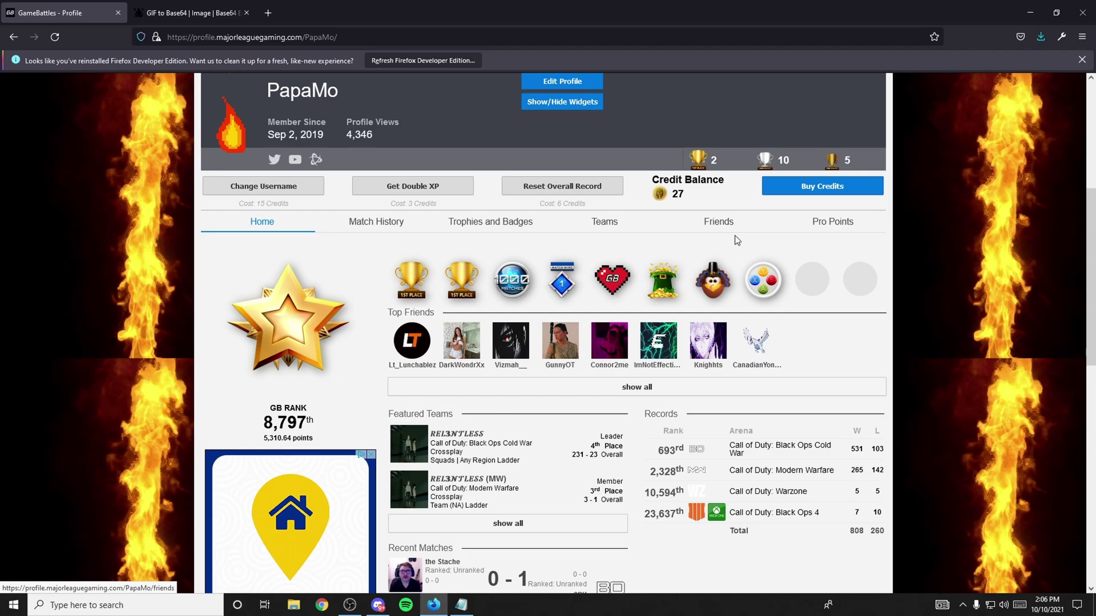
scroll(643, 248, "down", 3)
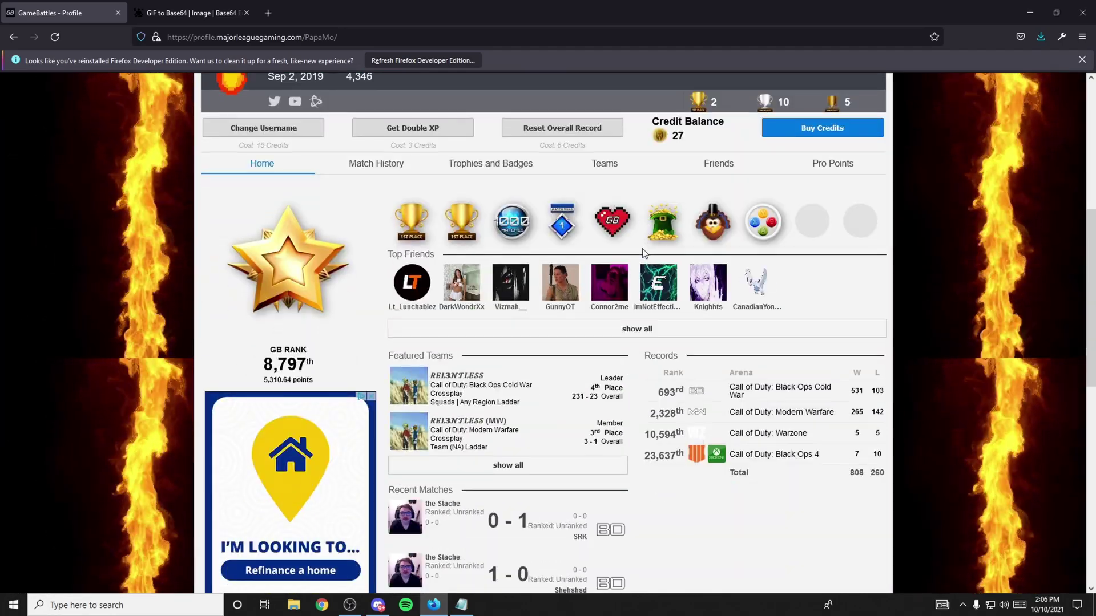
scroll(643, 253, "up", 3)
Open Edit Profile and pick fire-gif.gif from the Desktop as the new avatar image
left_click(548, 254)
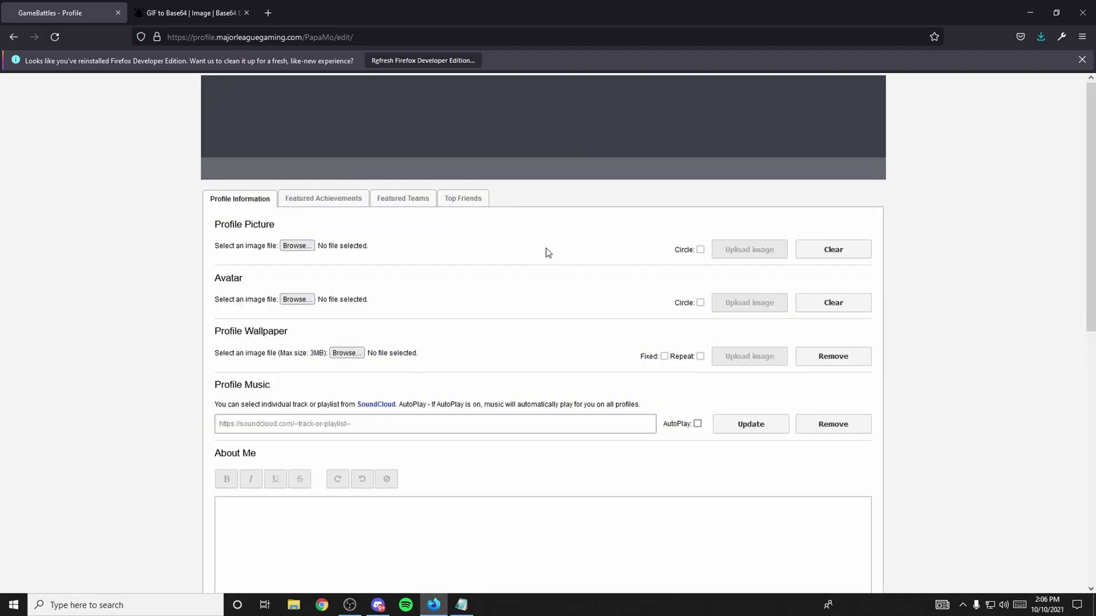
scroll(370, 247, "down", 3)
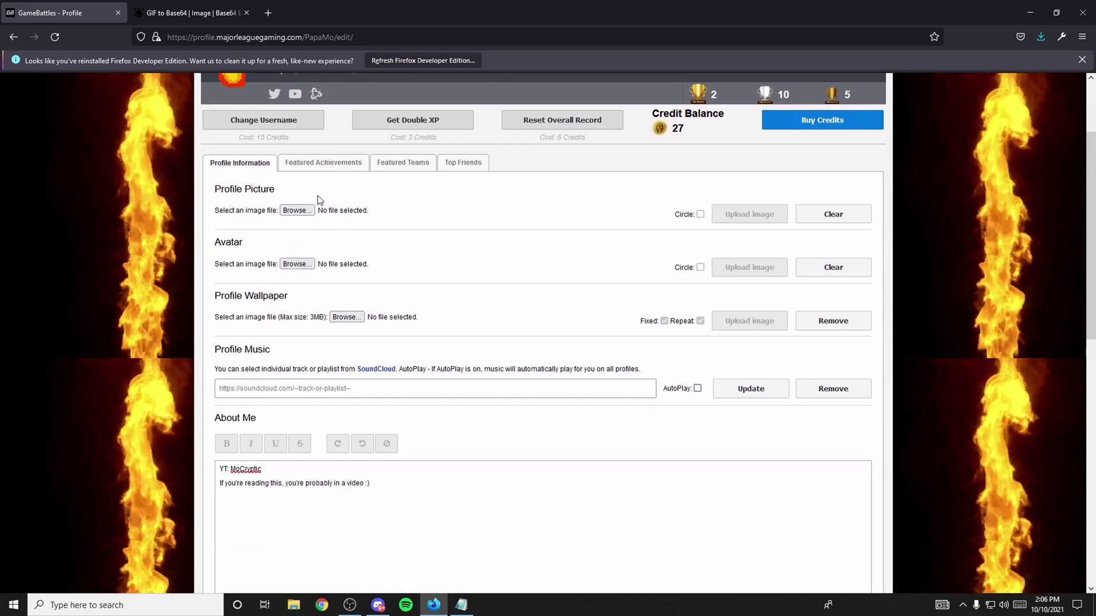
left_click(295, 264)
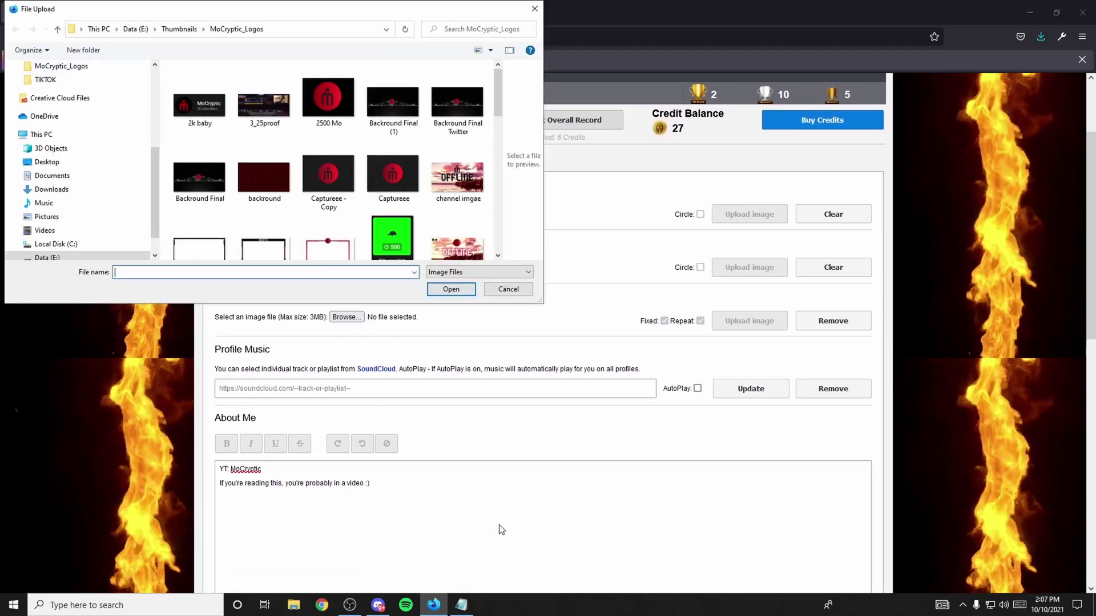
scroll(71, 103, "up", 1)
scroll(72, 102, "up", 1)
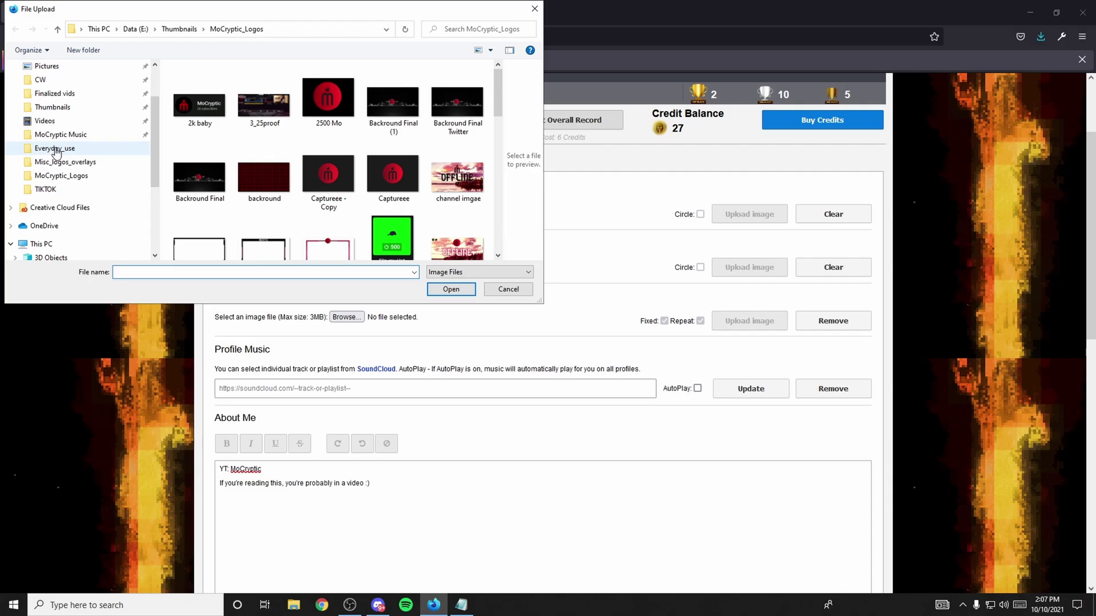
scroll(71, 102, "up", 1)
scroll(72, 102, "up", 1)
left_click(47, 66)
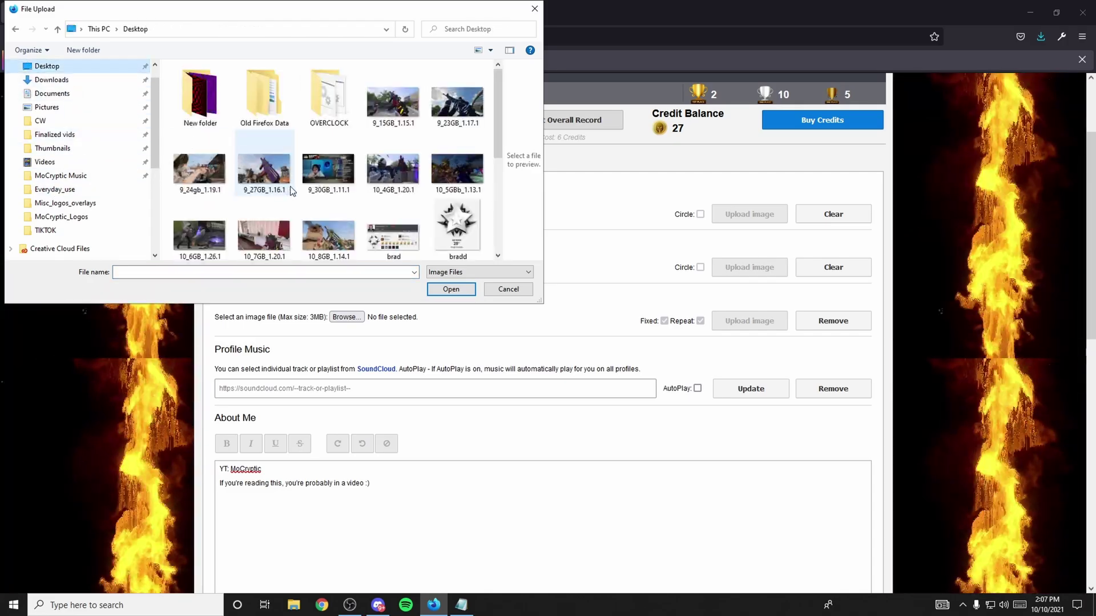
scroll(291, 190, "down", 5)
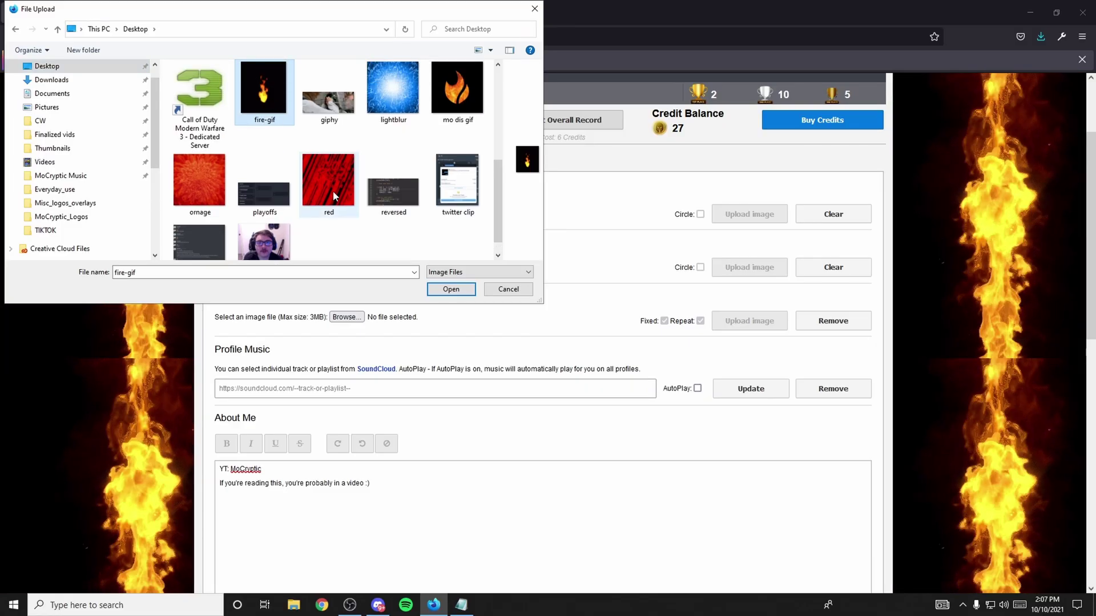
left_click(448, 287)
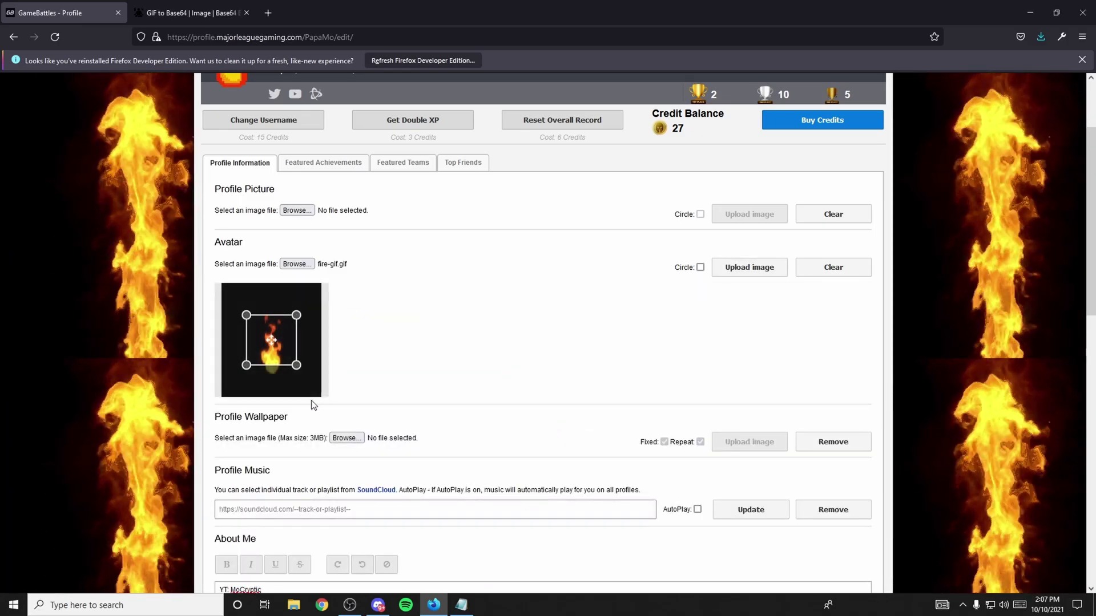
scroll(311, 273, "down", 1)
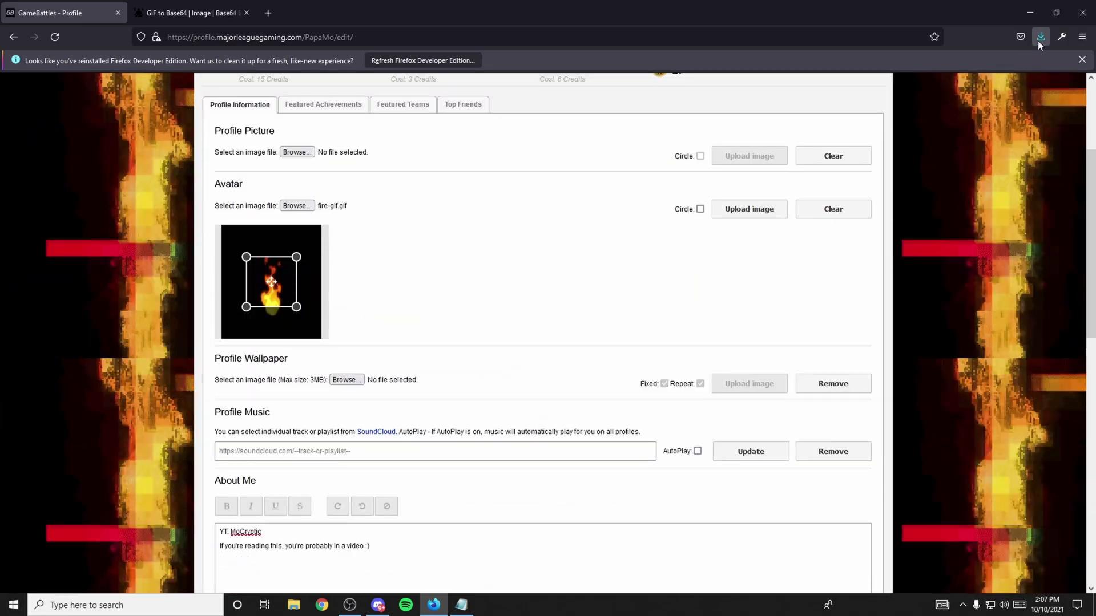
Open the Web Developer Tools Network panel and upload the chosen fire avatar
left_click(1062, 36)
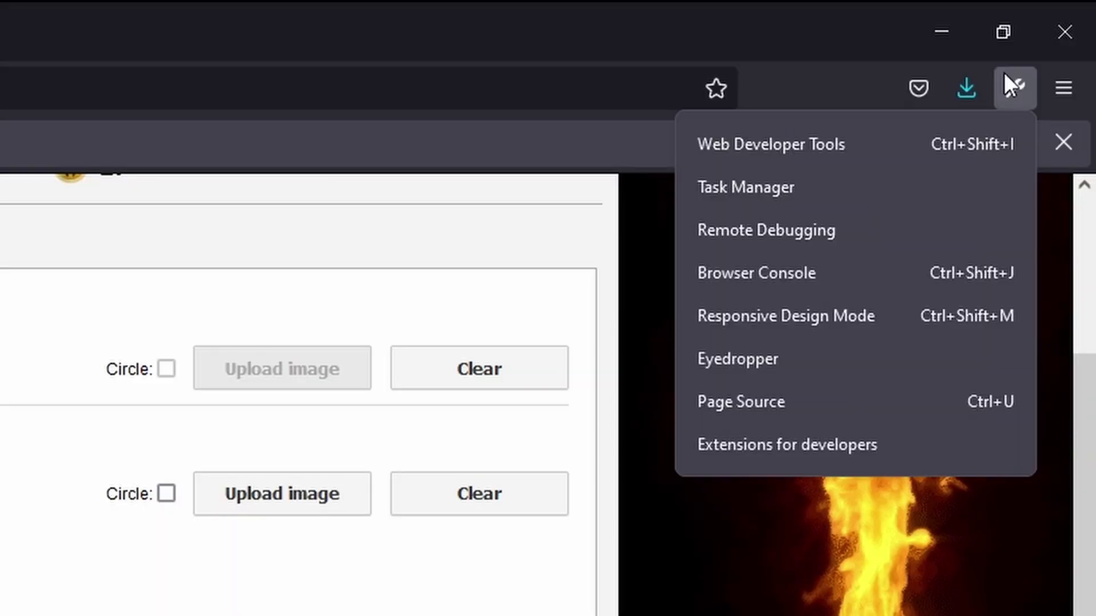
left_click(778, 142)
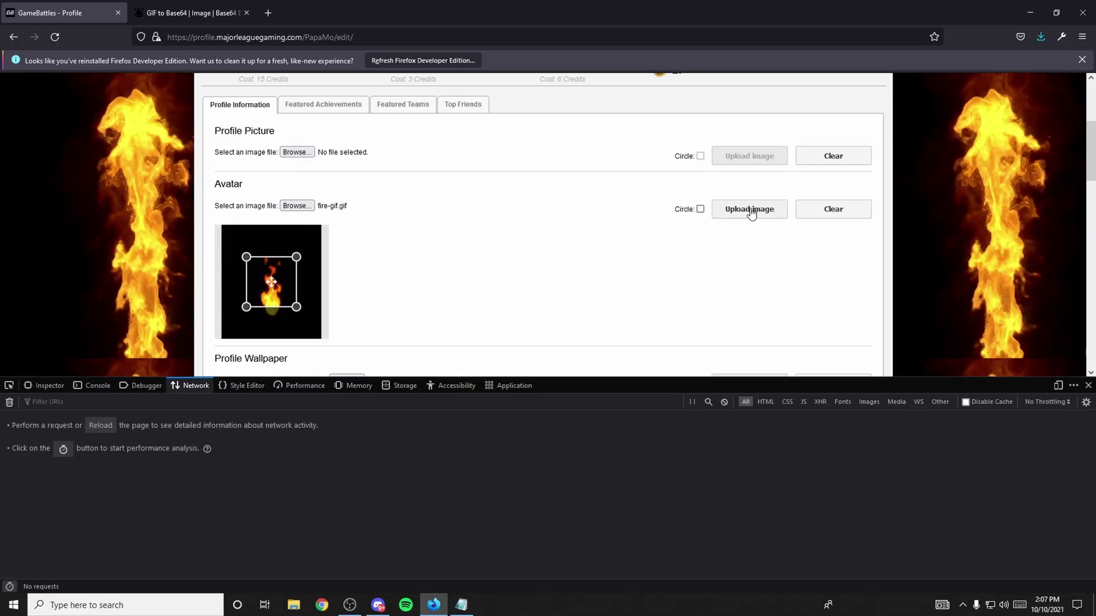
left_click(750, 214)
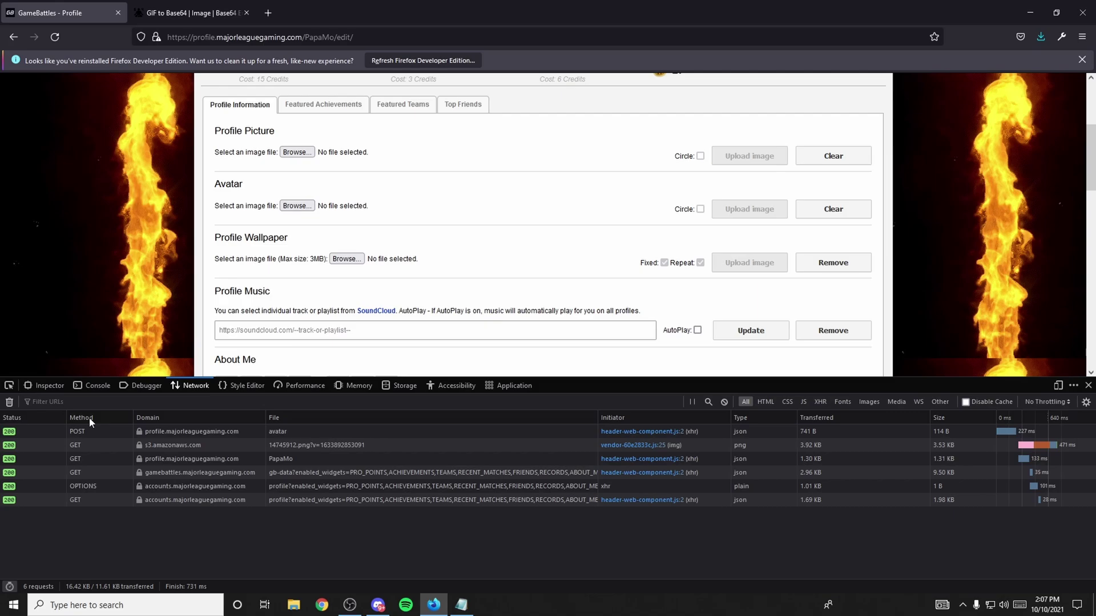
Open an Edit and Resend copy of the avatar POST and copy its entire request body
right_click(90, 431)
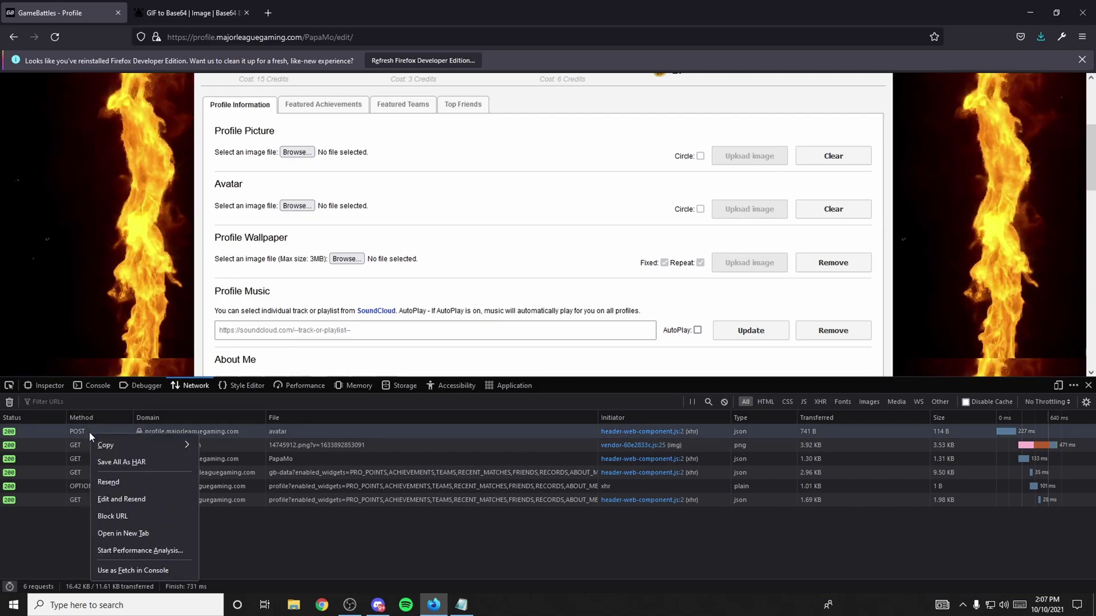
left_click(130, 500)
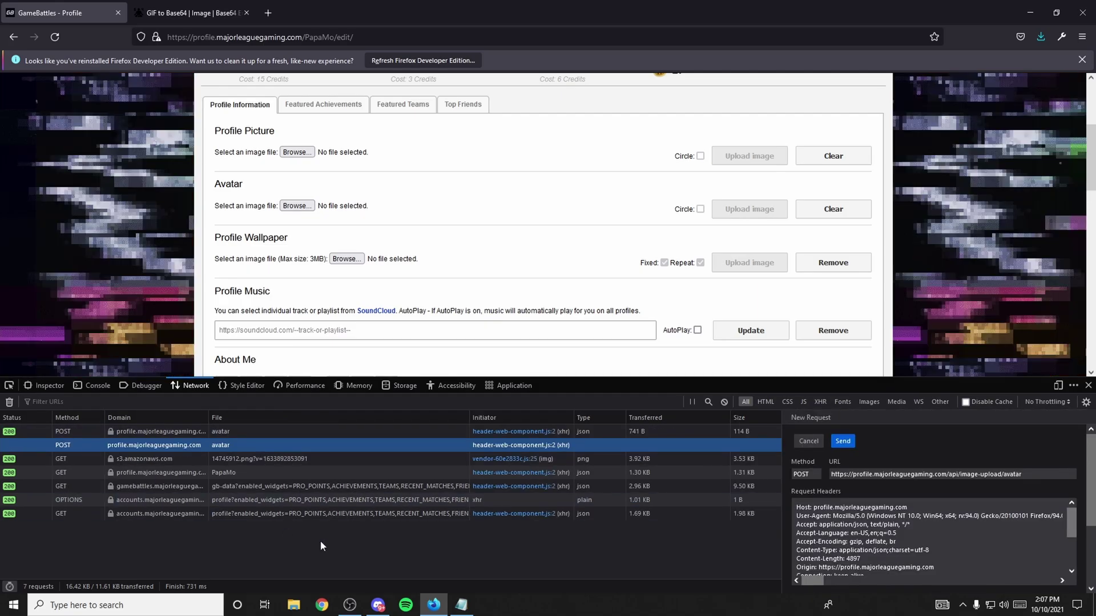
scroll(961, 474, "down", 3)
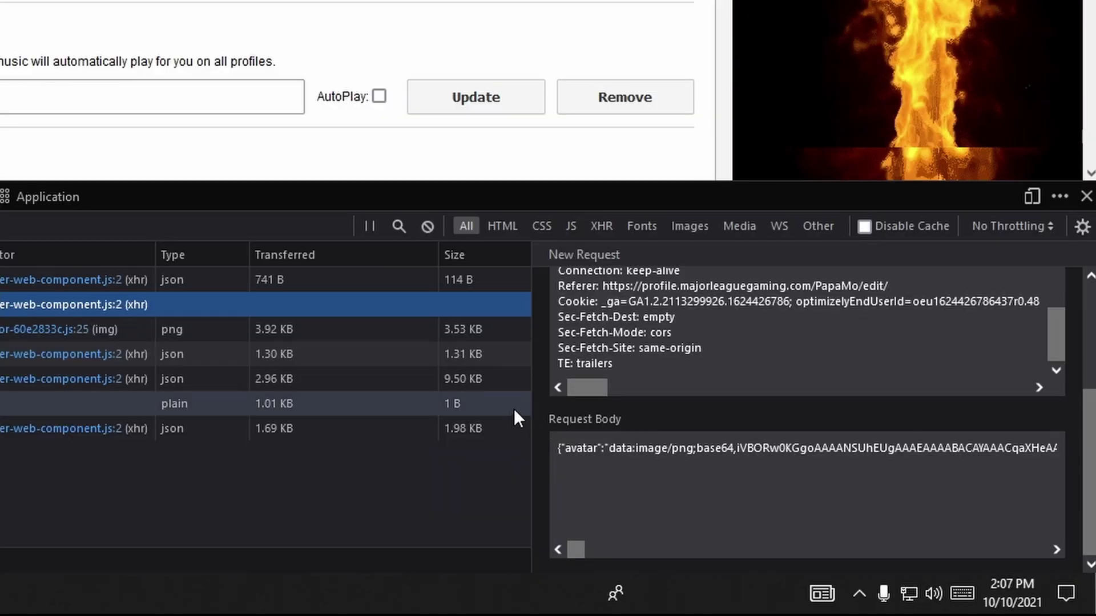
right_click(725, 458)
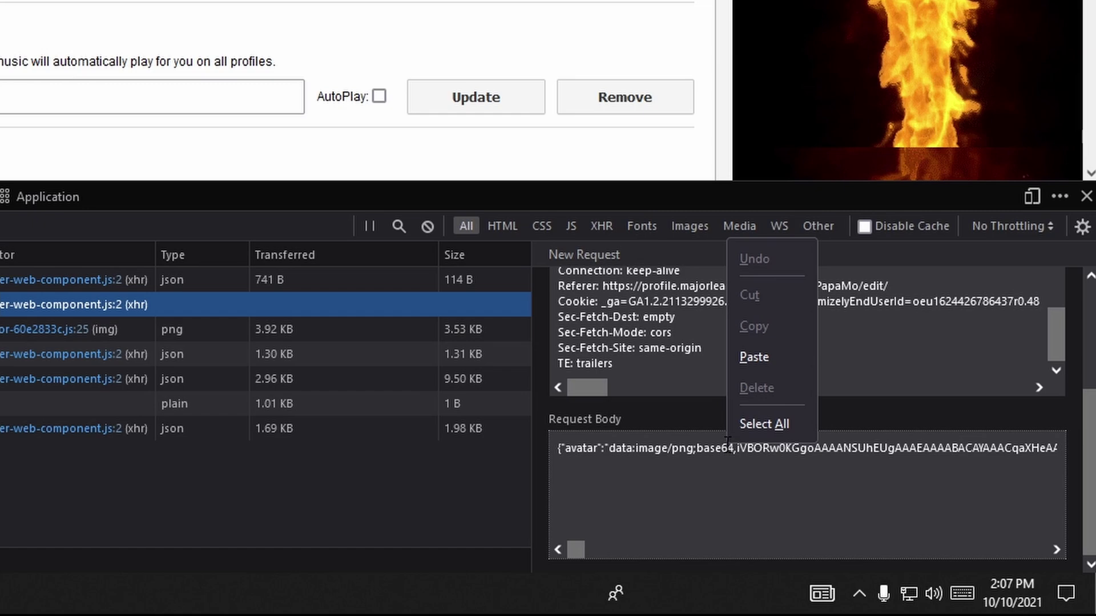
left_click(758, 426)
right_click(749, 439)
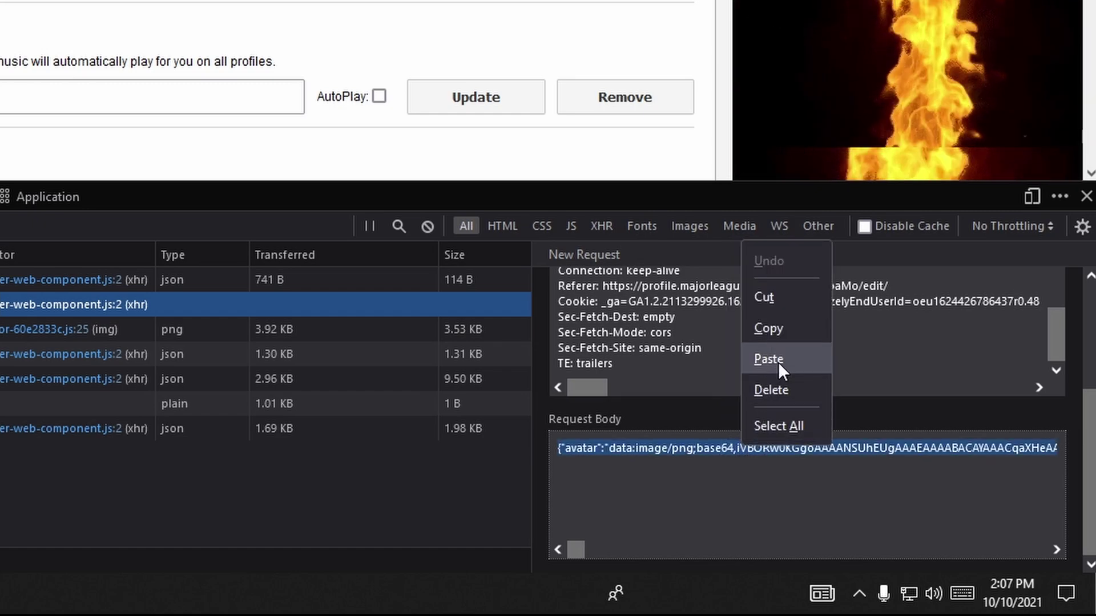
left_click(769, 329)
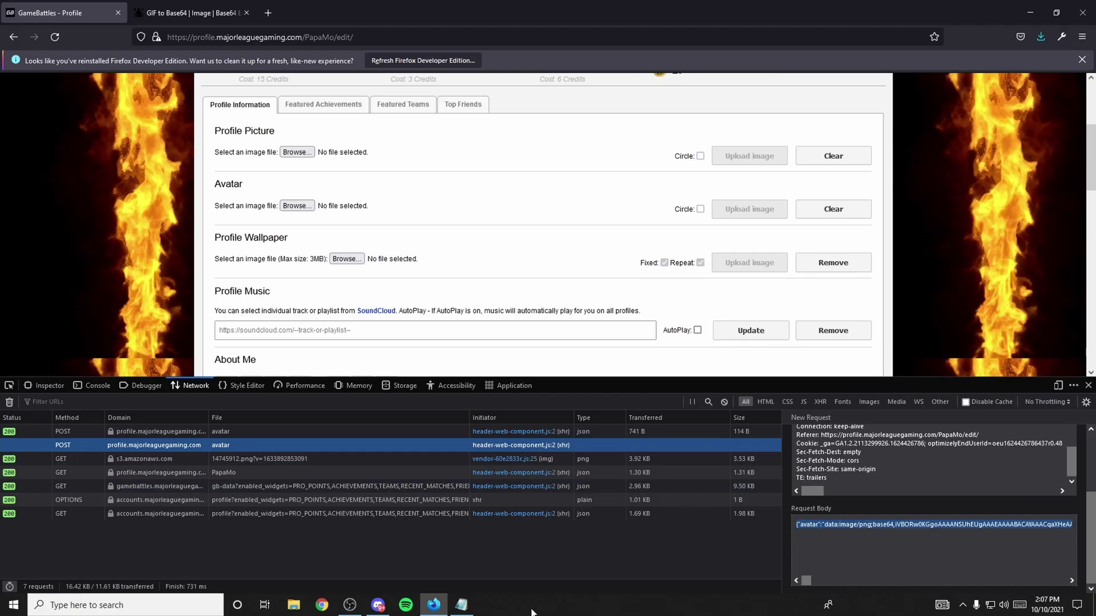
Paste the copied request body into a new Notepad note, then return to Base64.Guru
left_click(463, 606)
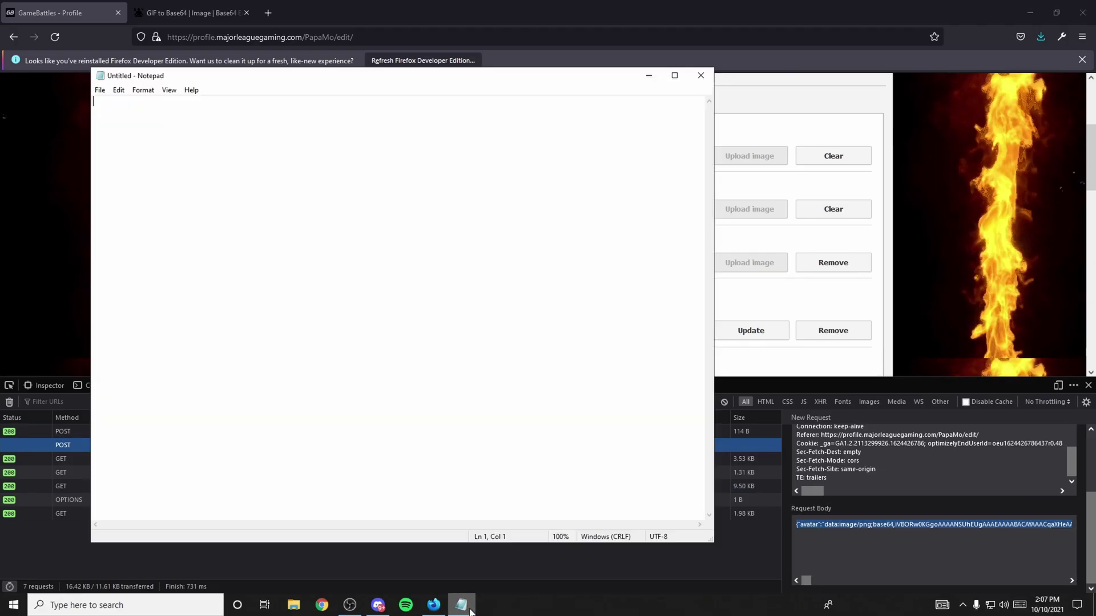
right_click(346, 153)
left_click(389, 202)
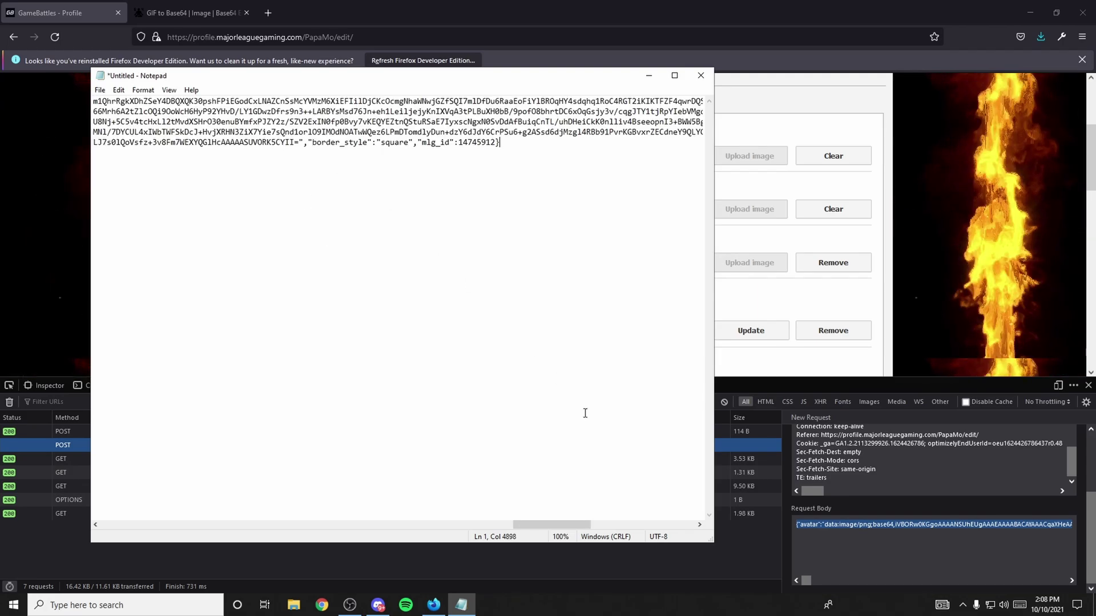
key("alt+Tab")
key("ctrl+Tab")
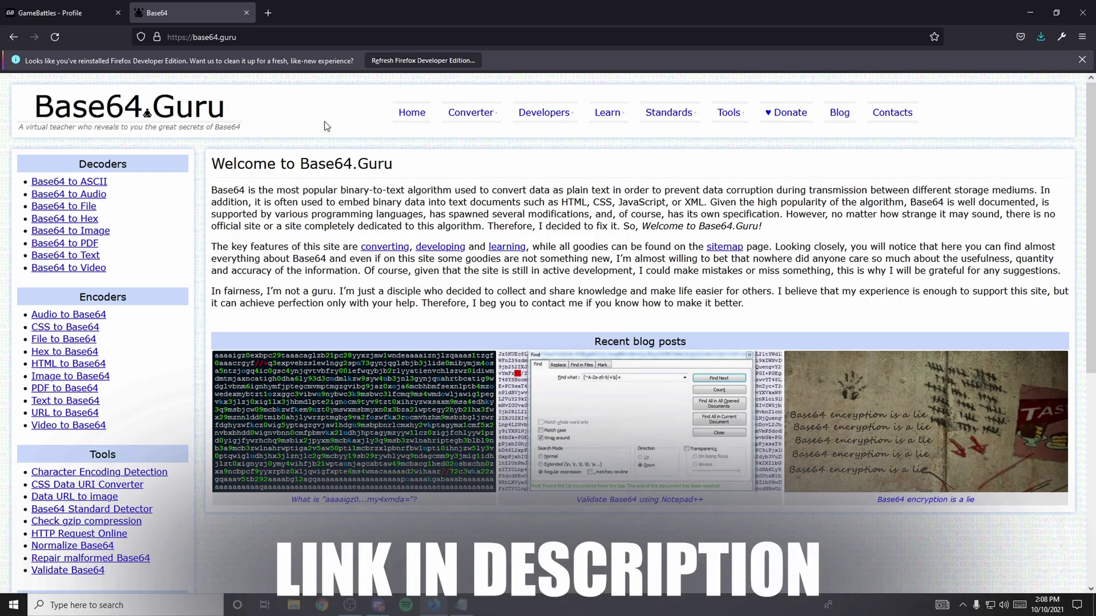
mouse_move(483, 148)
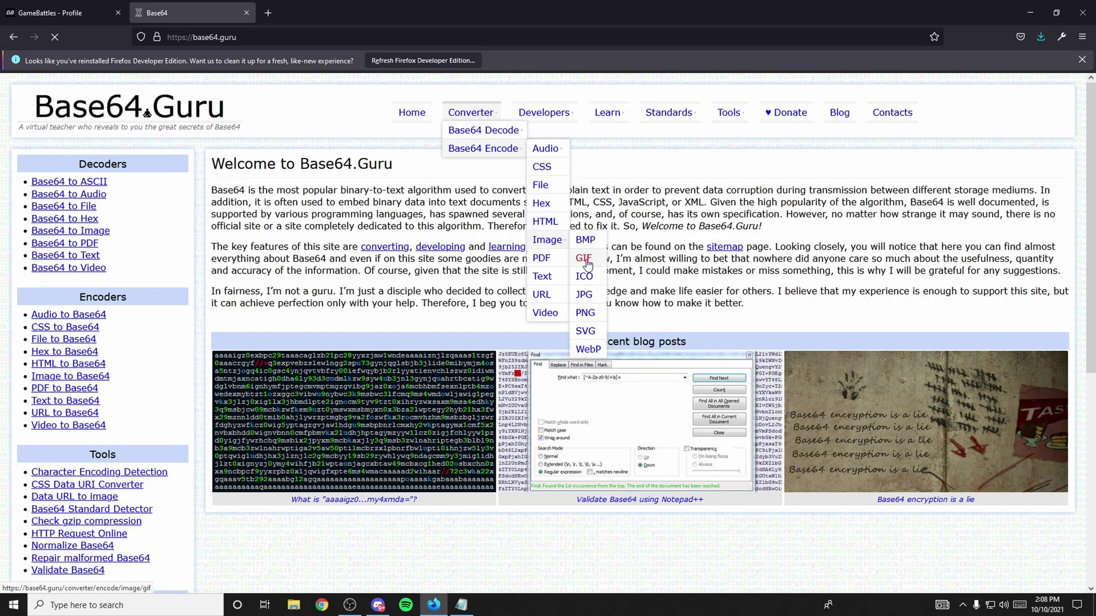
Encode fire-gif.gif with Base64.Guru's GIF to Base64 converter and select the output
left_click(586, 262)
scroll(326, 214, "down", 1)
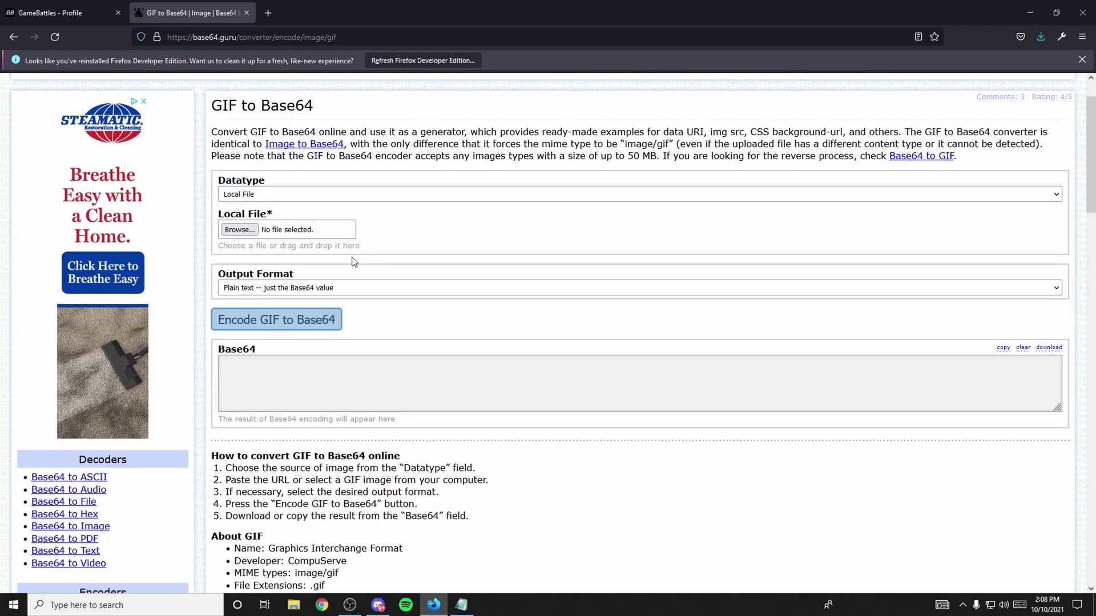
left_click(240, 229)
scroll(429, 165, "down", 3)
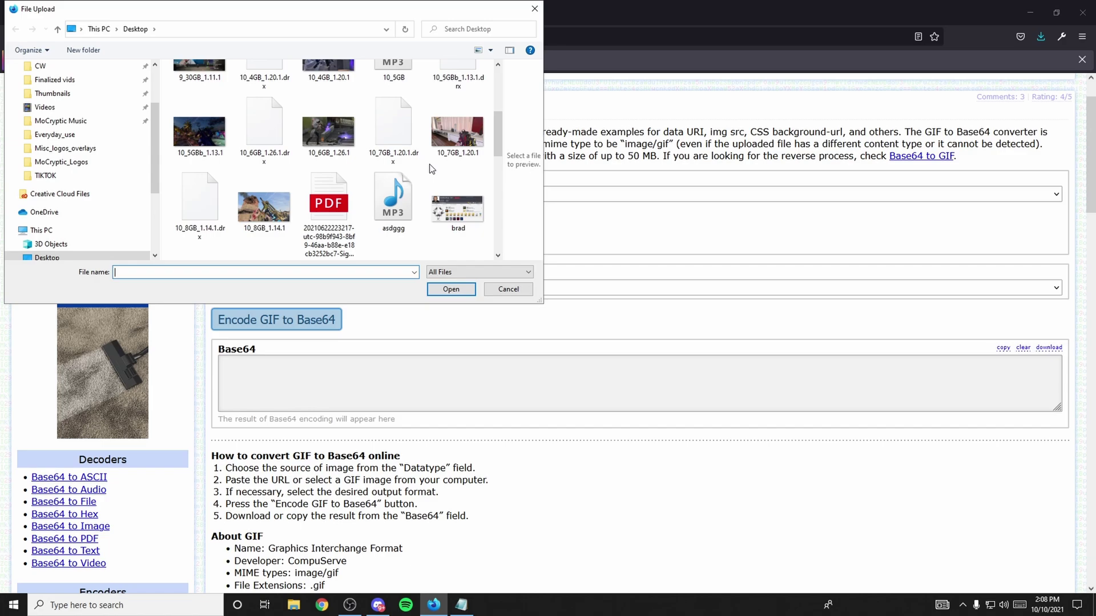
scroll(429, 165, "down", 3)
scroll(429, 165, "down", 3)
scroll(430, 165, "down", 2)
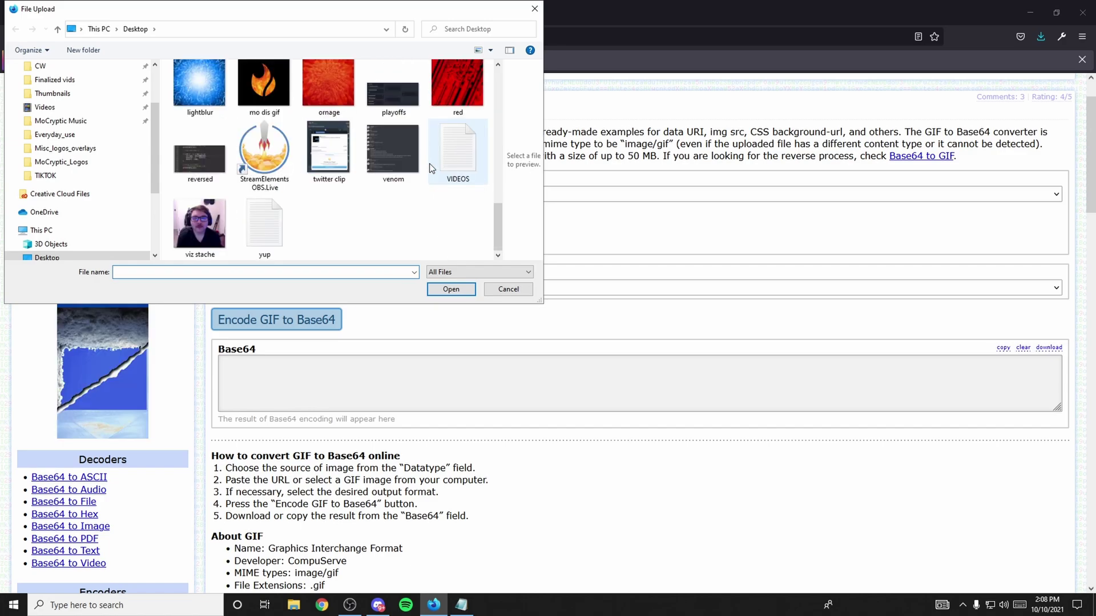
scroll(356, 212, "up", 2)
scroll(361, 210, "up", 2)
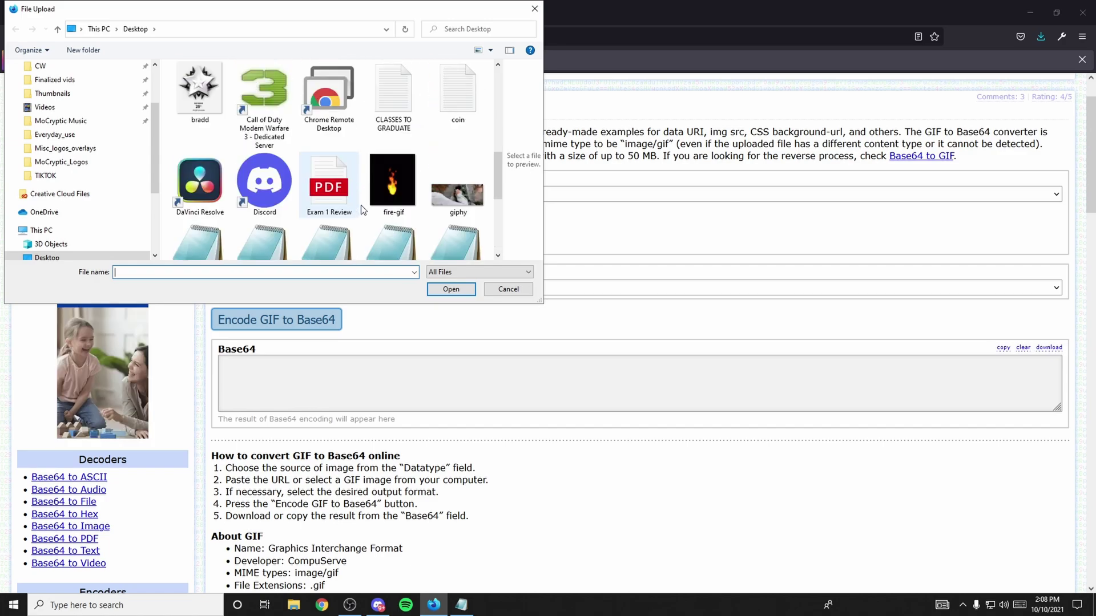
left_click(458, 292)
left_click(284, 332)
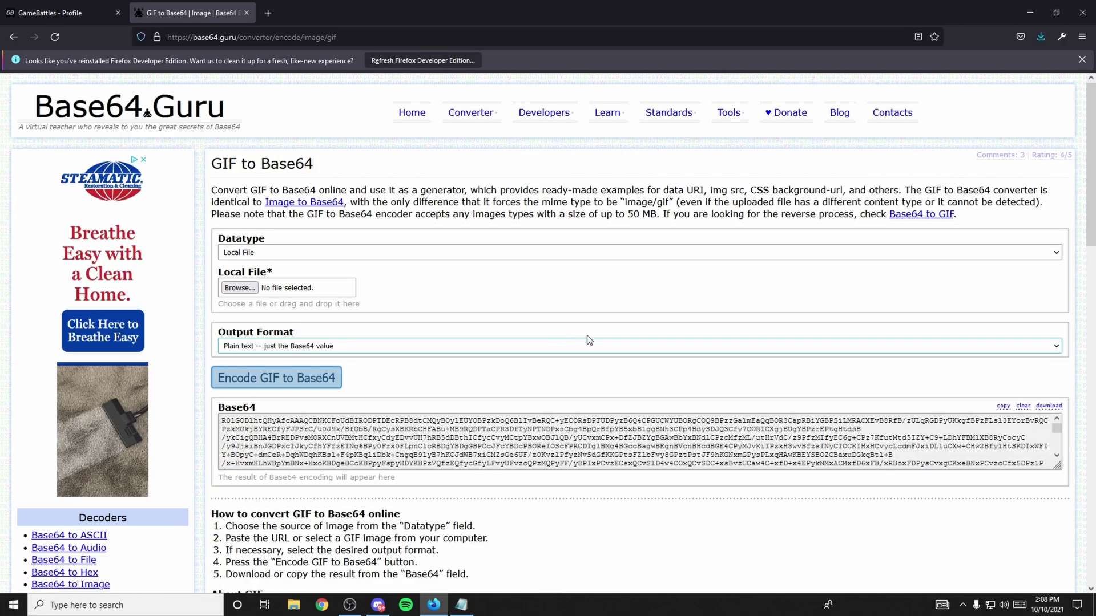
left_click(1000, 406)
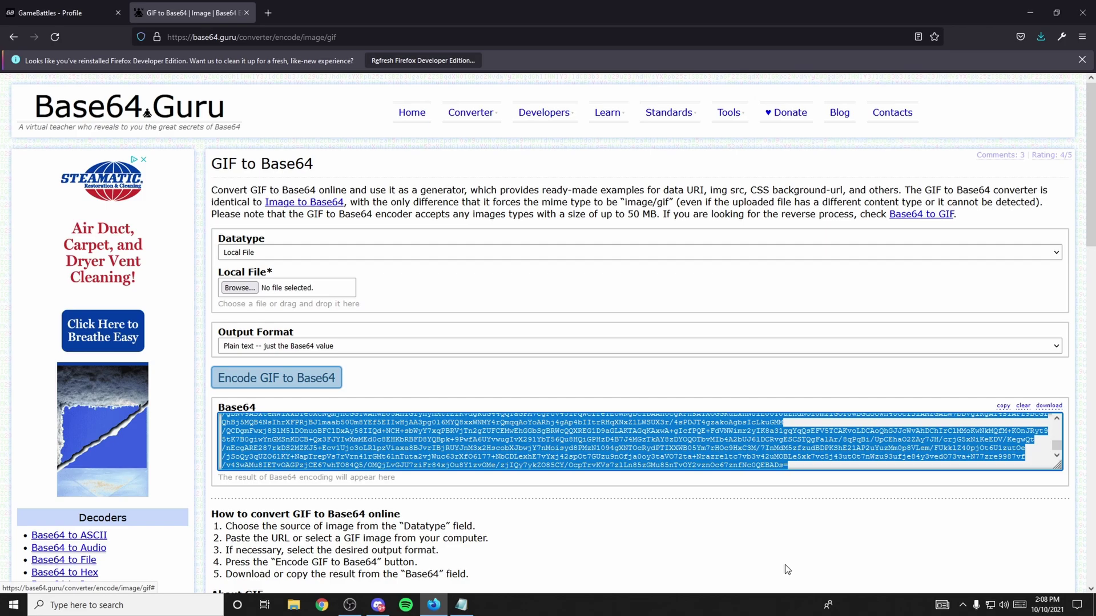
left_click(460, 605)
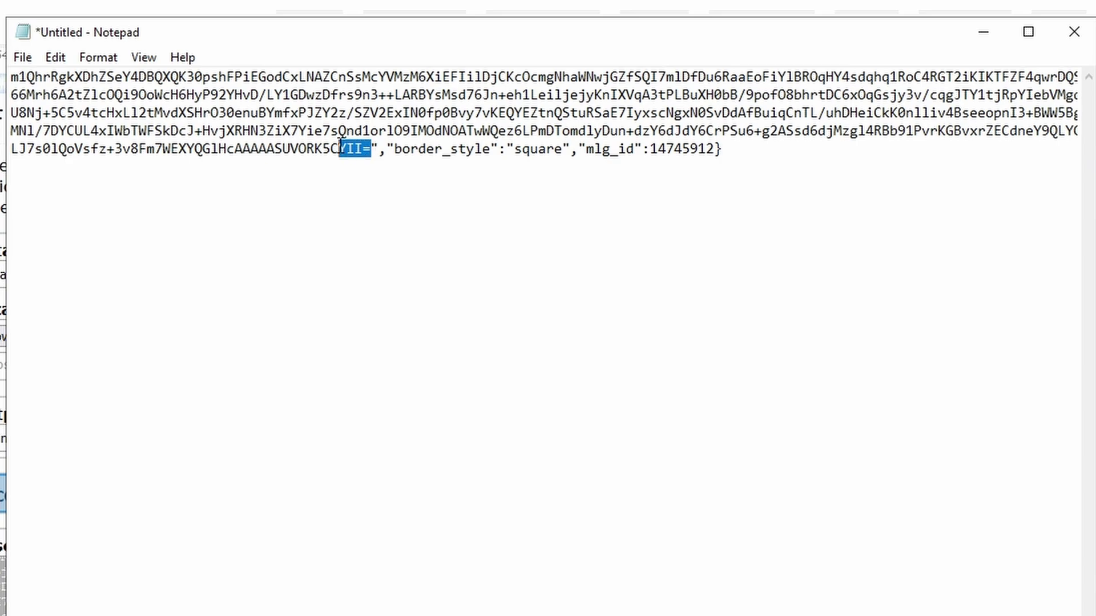
Replace the old base64 image data in the note with the fire GIF's Base64
left_click_drag(340, 147, 188, 78)
mouse_move(80, 52)
left_mouse_down()
mouse_move(52, 35)
mouse_move(204, 77)
left_mouse_up()
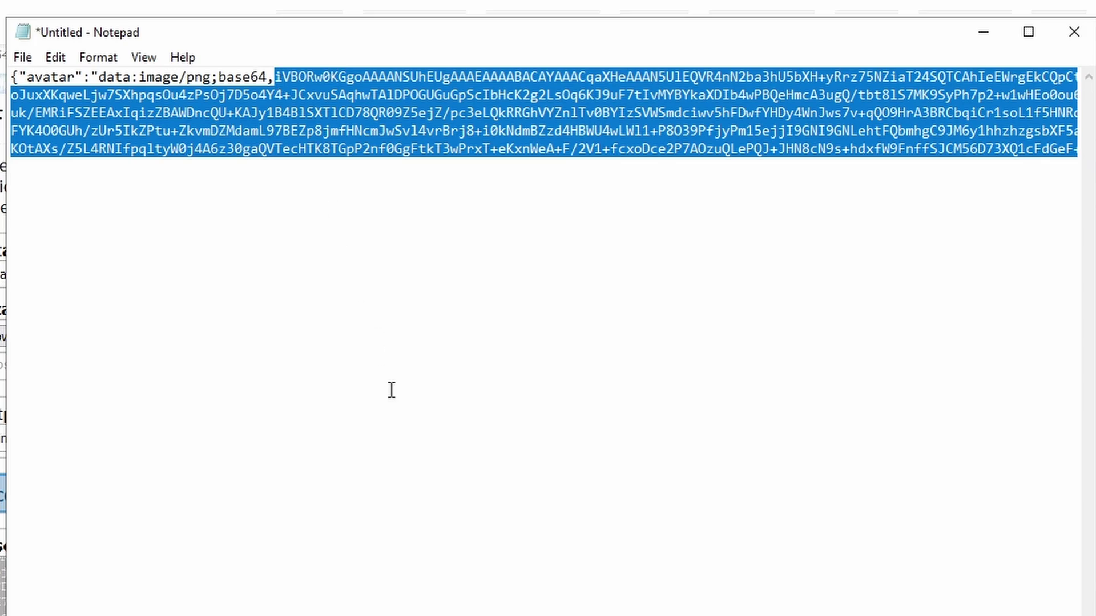
right_click(405, 104)
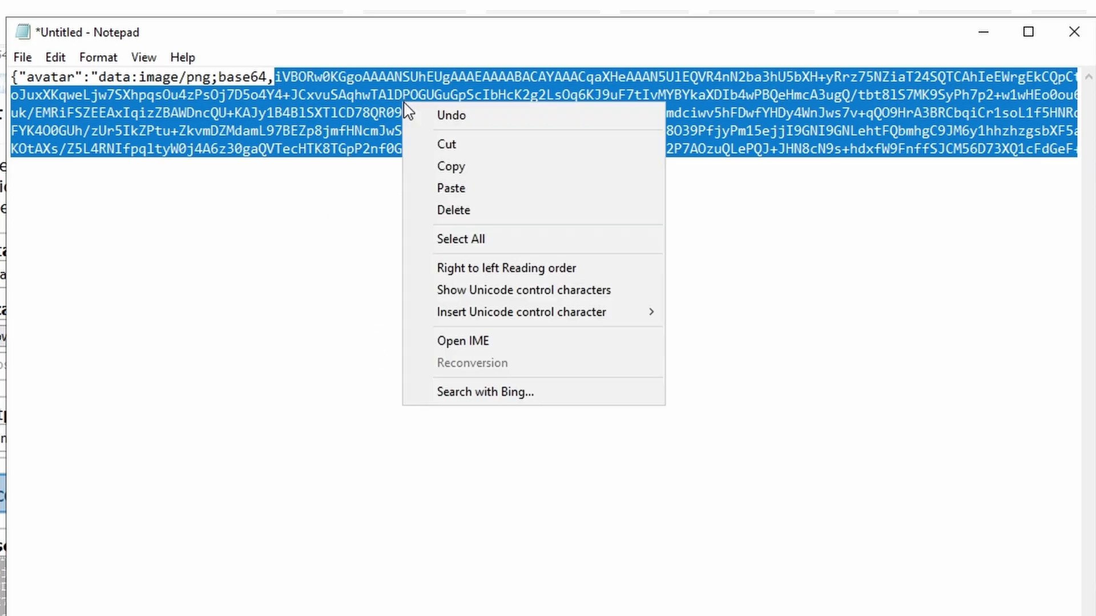
left_click(457, 187)
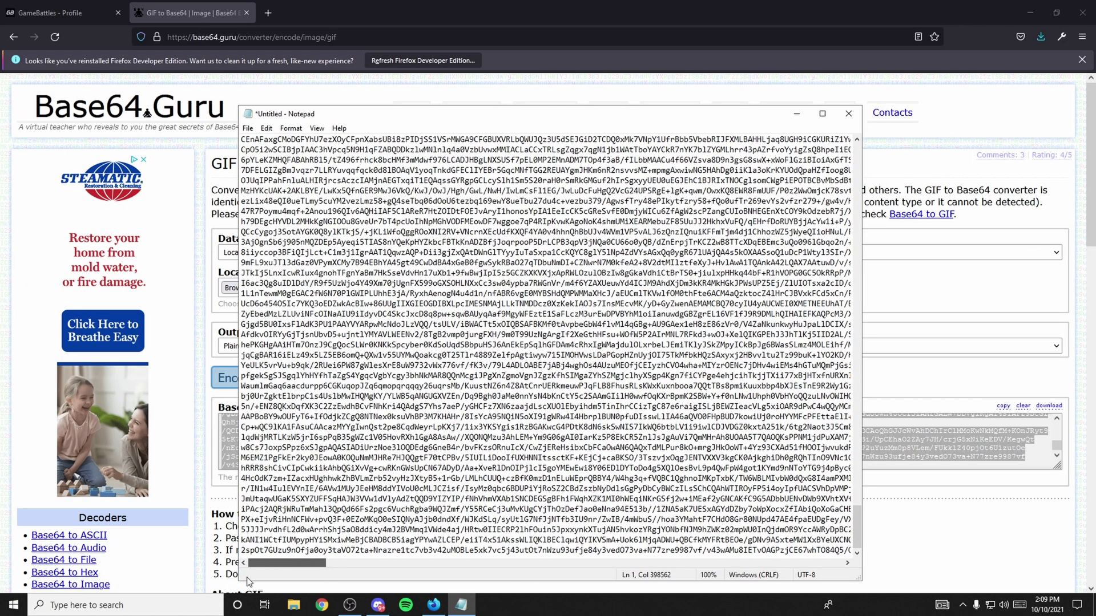
left_click_drag(859, 539, 856, 170)
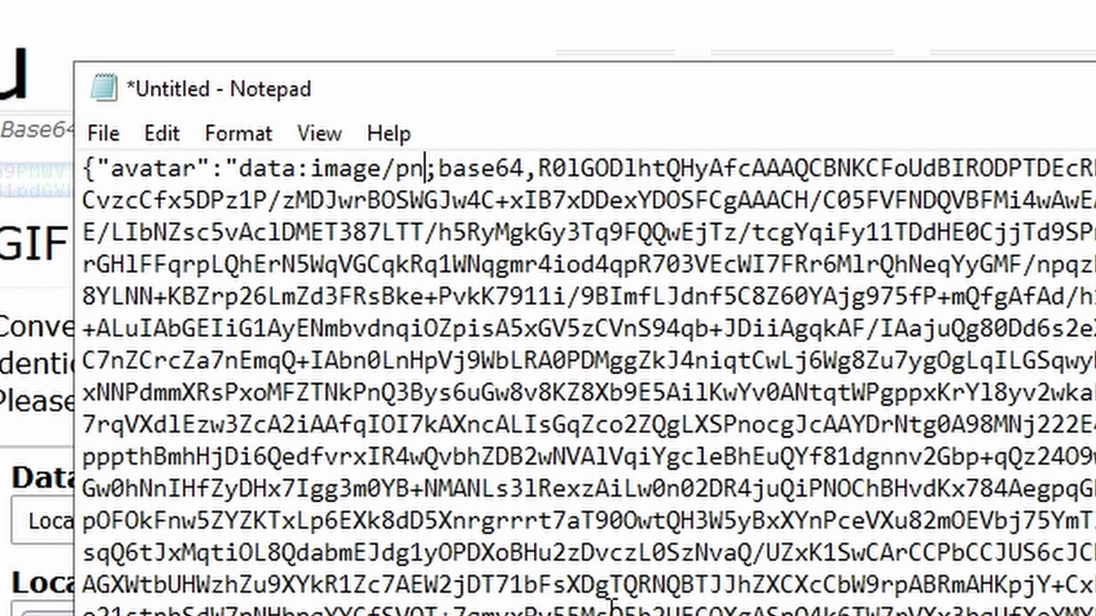
Change the image type from png to gif and copy the whole edited request body
left_click(438, 168)
key("BackSpace")
key("BackSpace")
key("BackSpace")
type("gif")
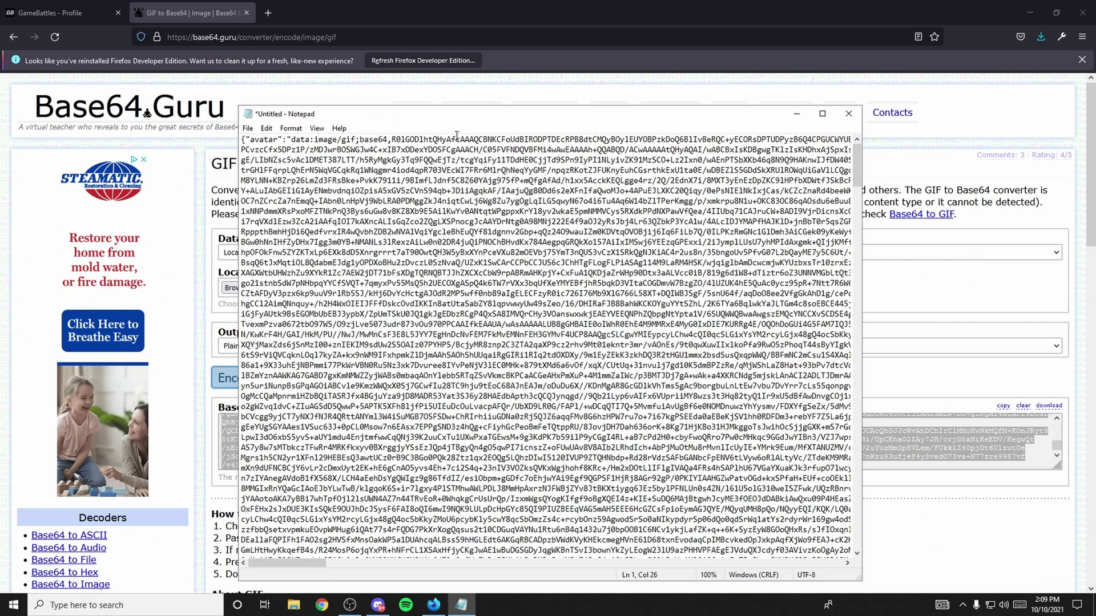
right_click(558, 274)
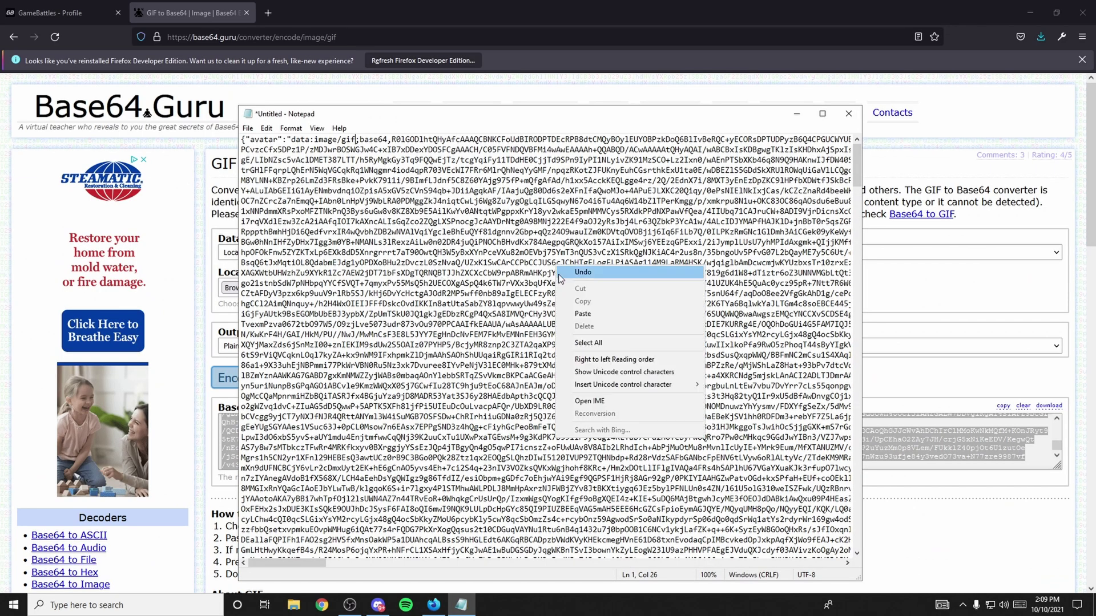
left_click(601, 344)
right_click(489, 240)
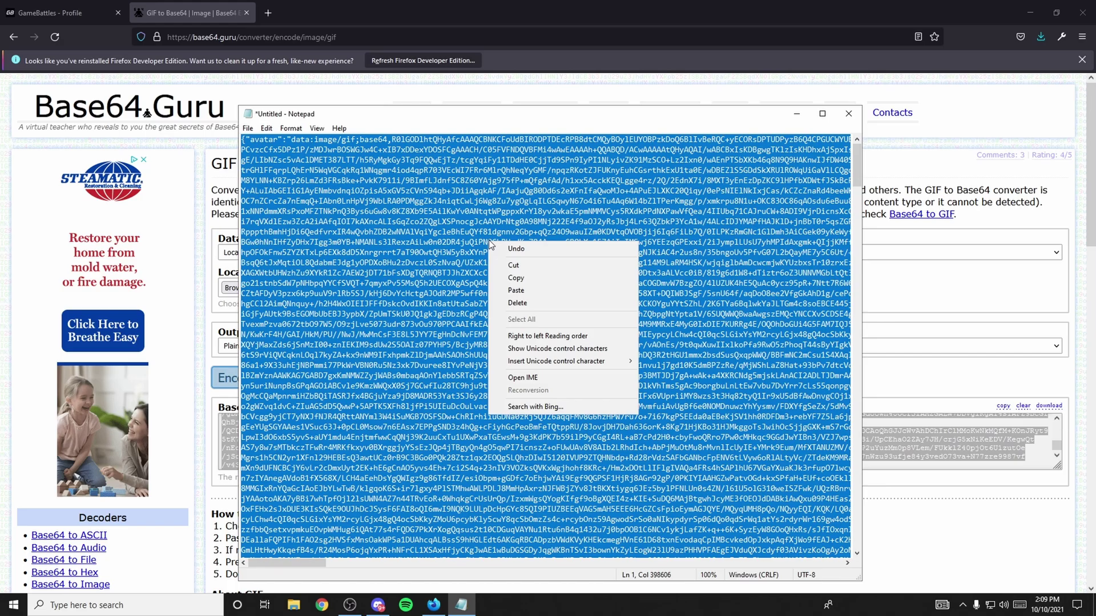
left_click(516, 278)
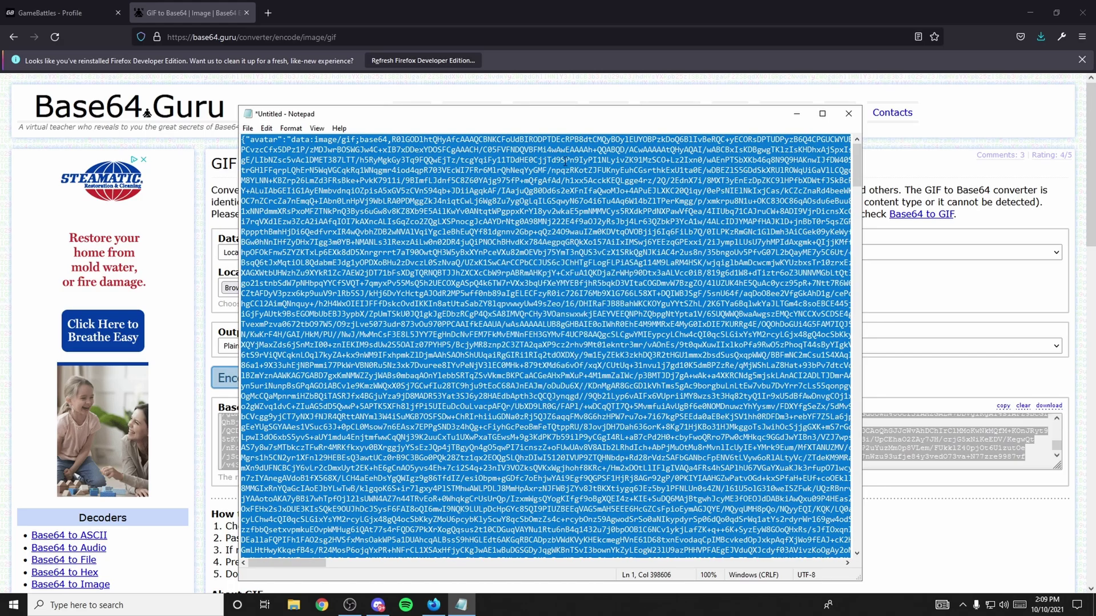
left_click(85, 12)
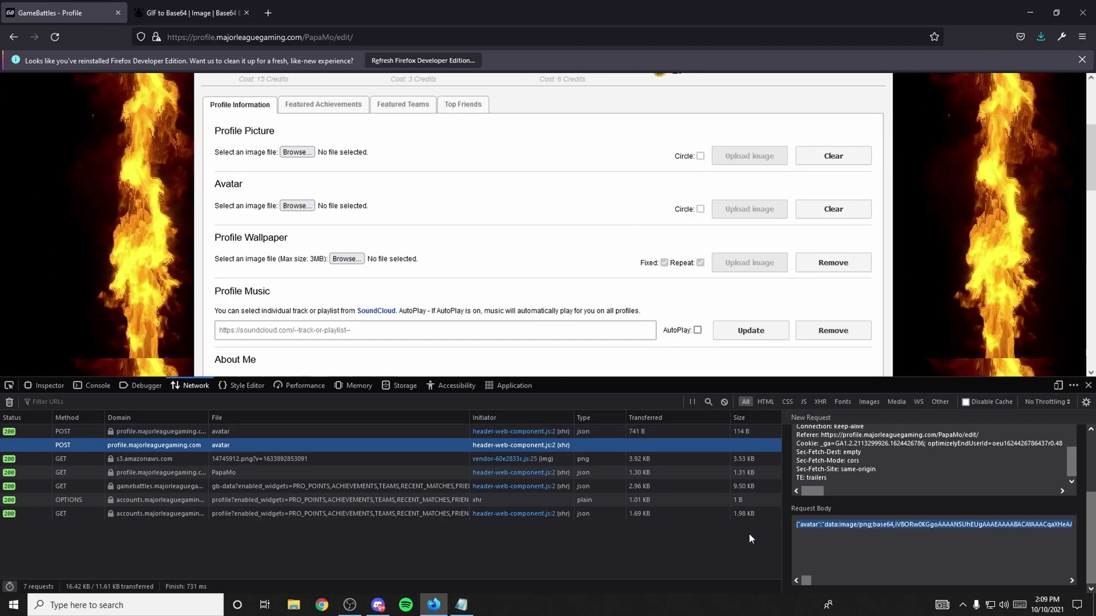
Paste the edited GIF request body into the New Request and send it
right_click(914, 524)
left_click(932, 478)
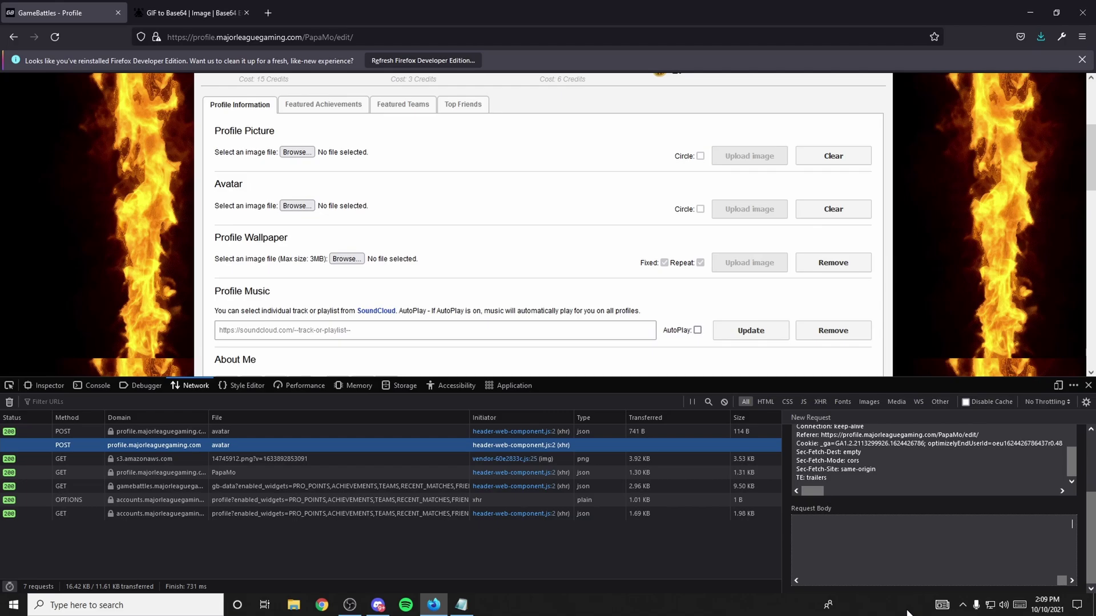
scroll(1086, 449, "up", 3)
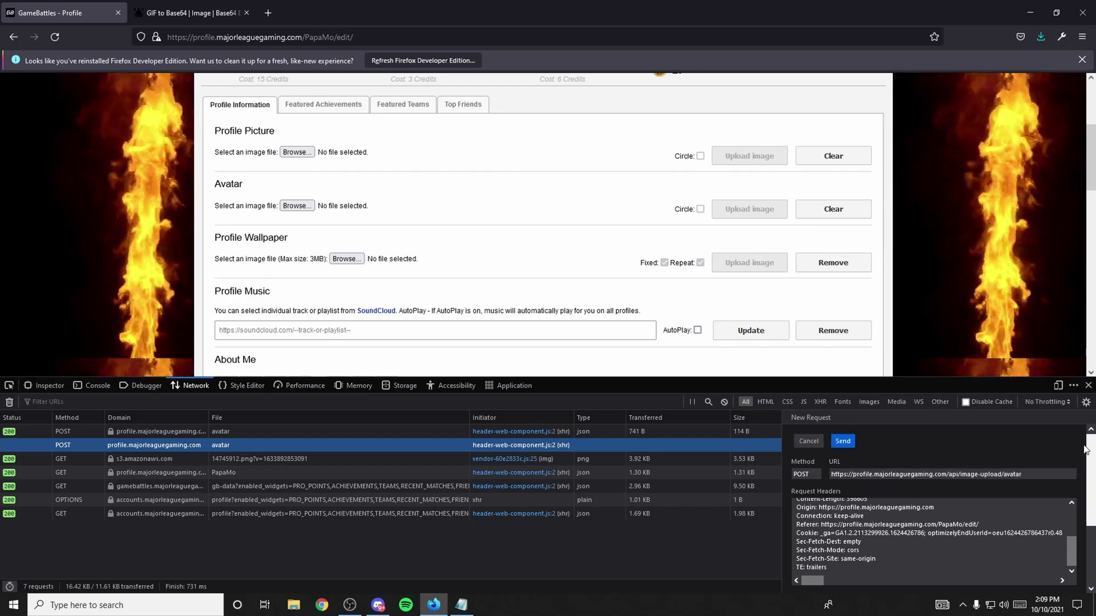
left_click(843, 441)
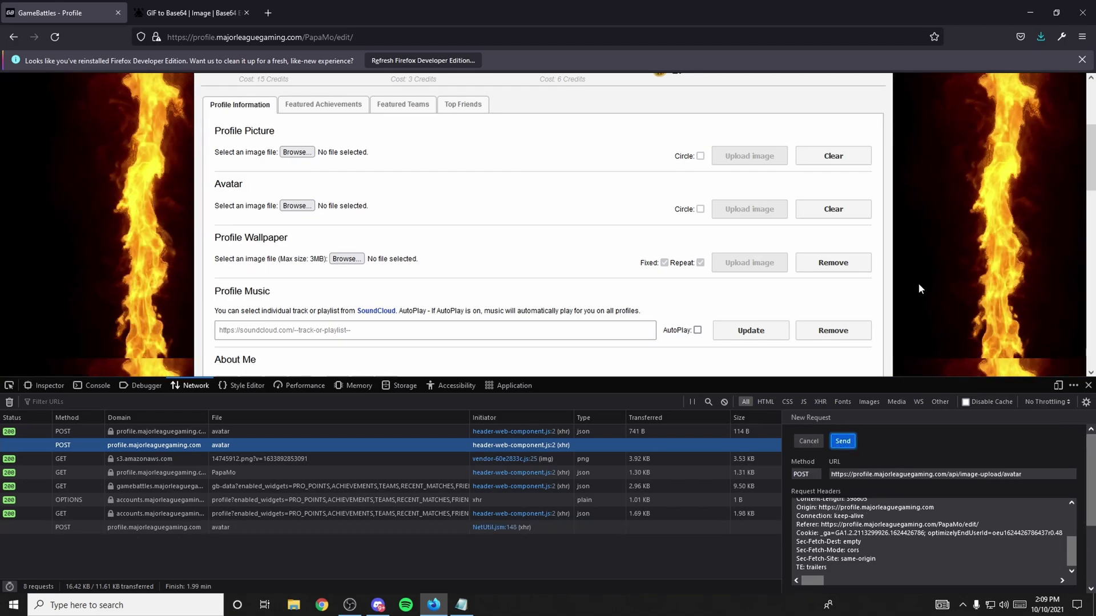
scroll(687, 292, "up", 3)
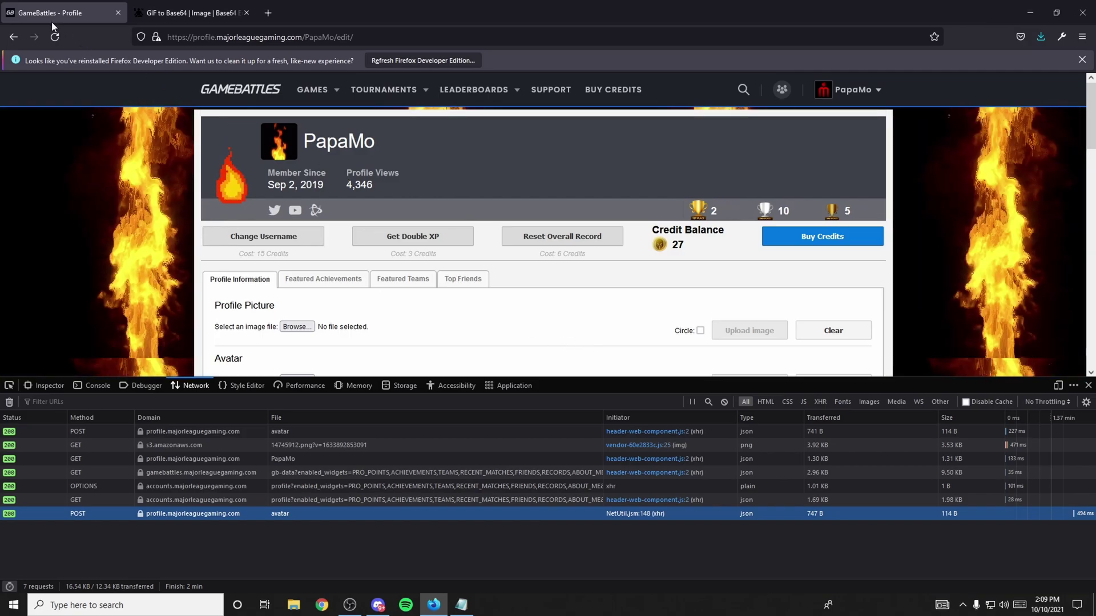
Reload the profile page to confirm the fire GIF avatar, then close the developer tools
left_click(54, 37)
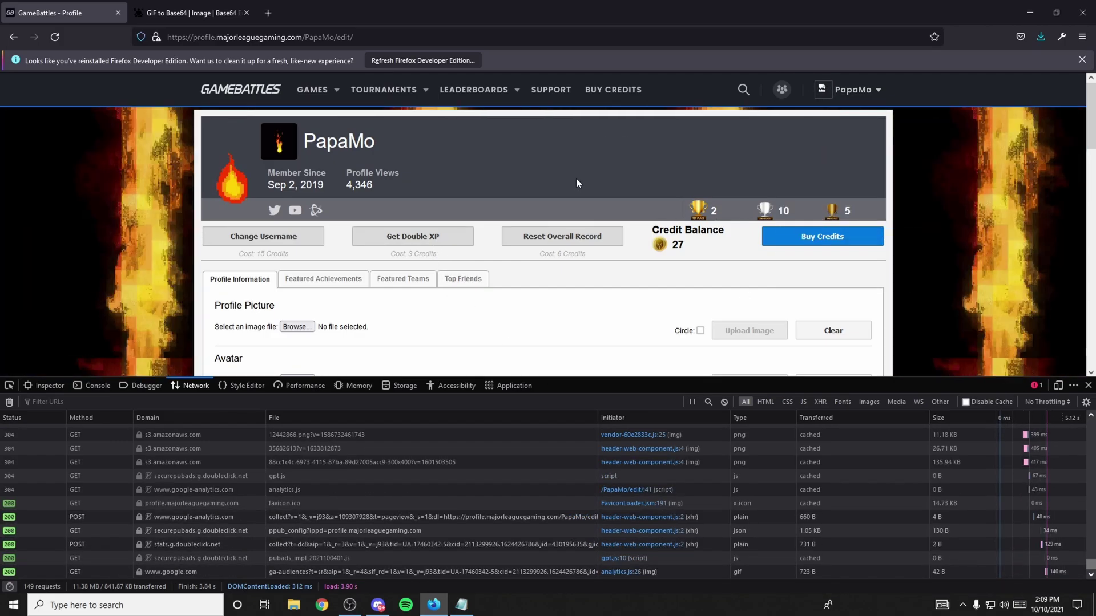
left_click(1089, 386)
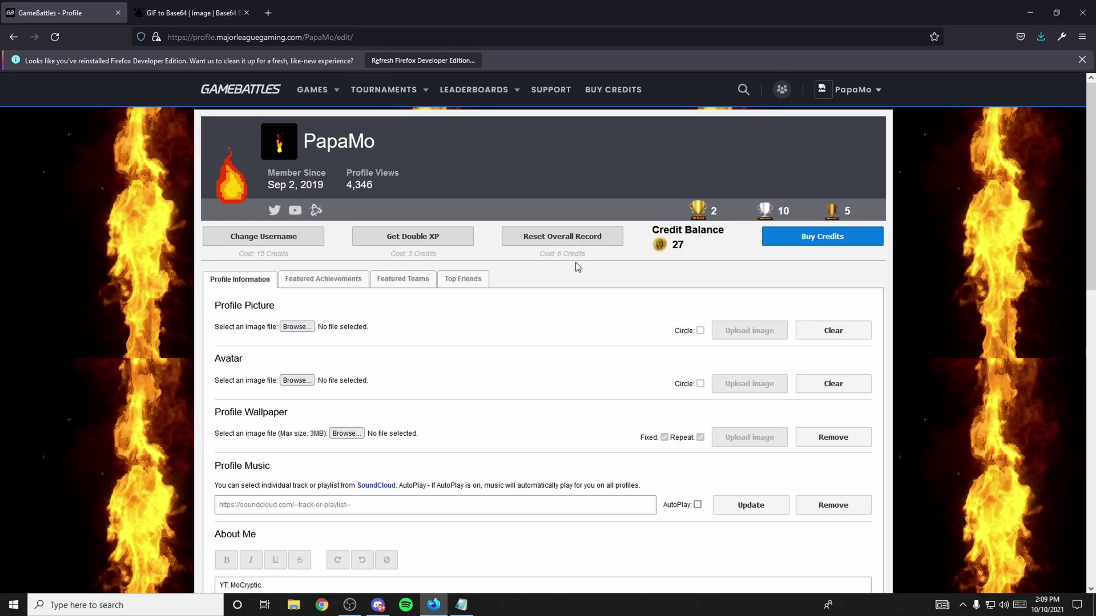